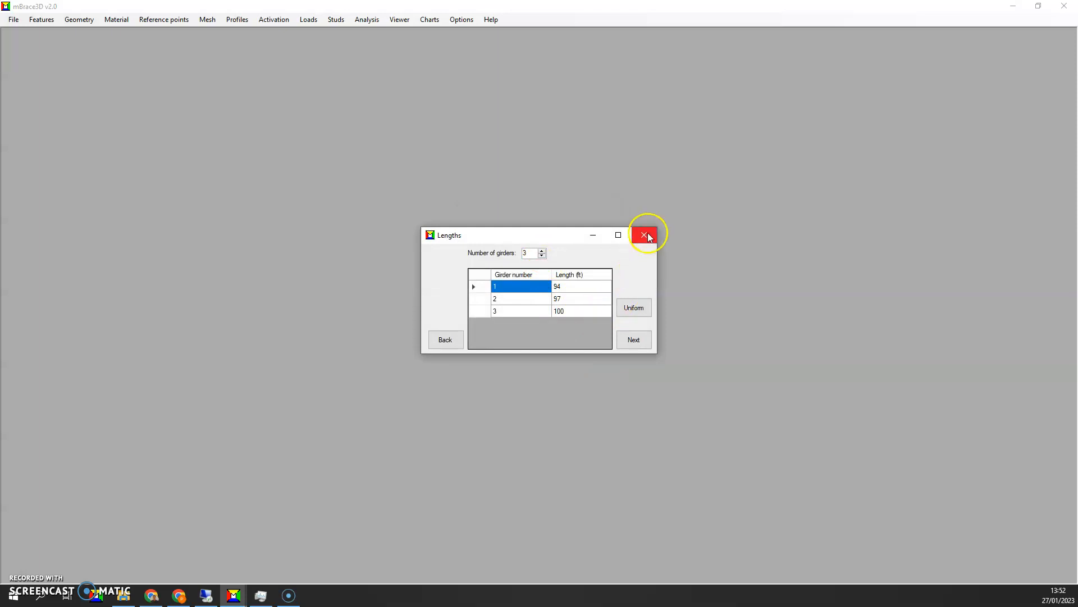
Close the girder lengths dialog and open the large displacement analysis settings for step 1.
{"action": "left_click", "coordinate": [633, 339]}
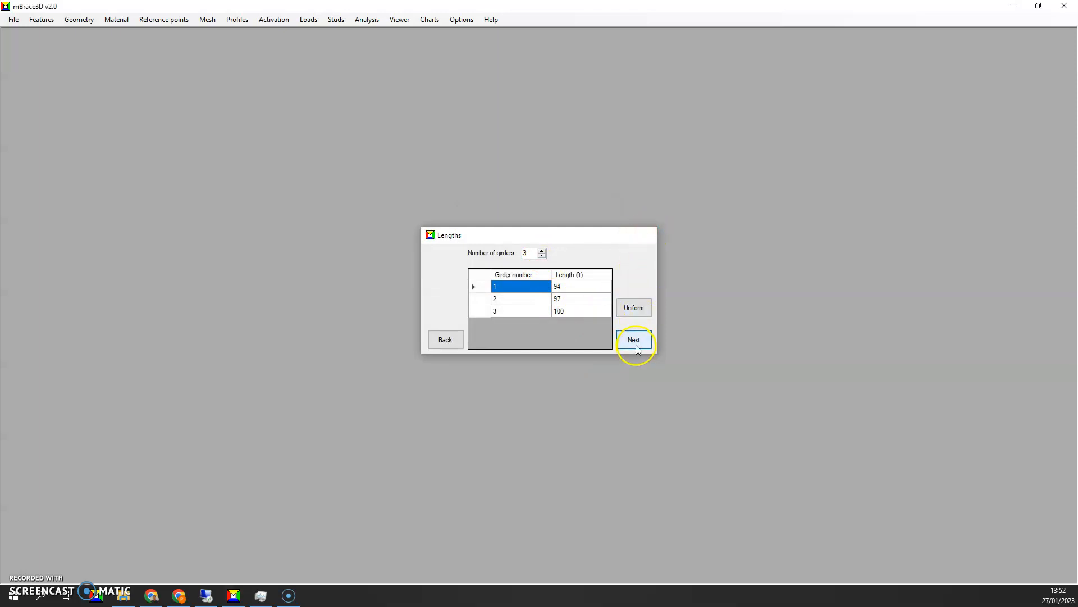
{"action": "left_click", "coordinate": [639, 235]}
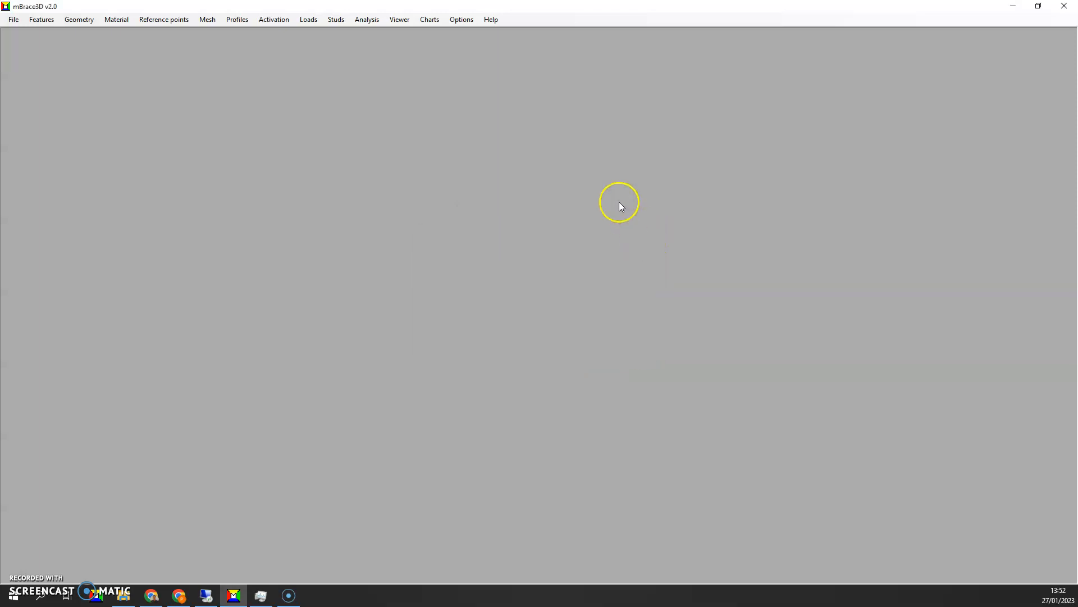
{"action": "left_click", "coordinate": [365, 20]}
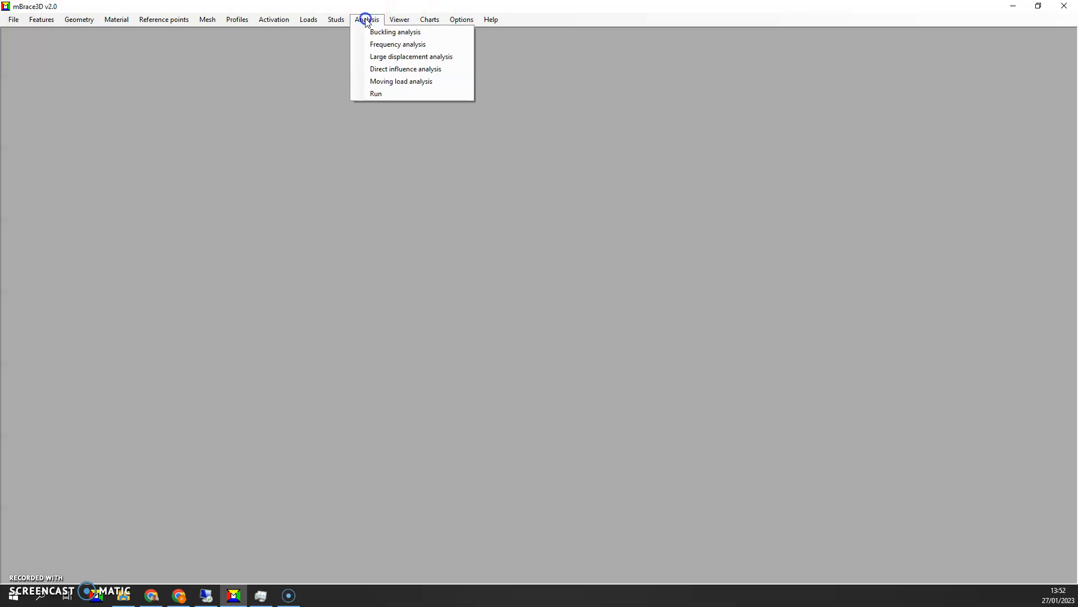
{"action": "left_click", "coordinate": [374, 56]}
{"action": "left_click", "coordinate": [340, 219]}
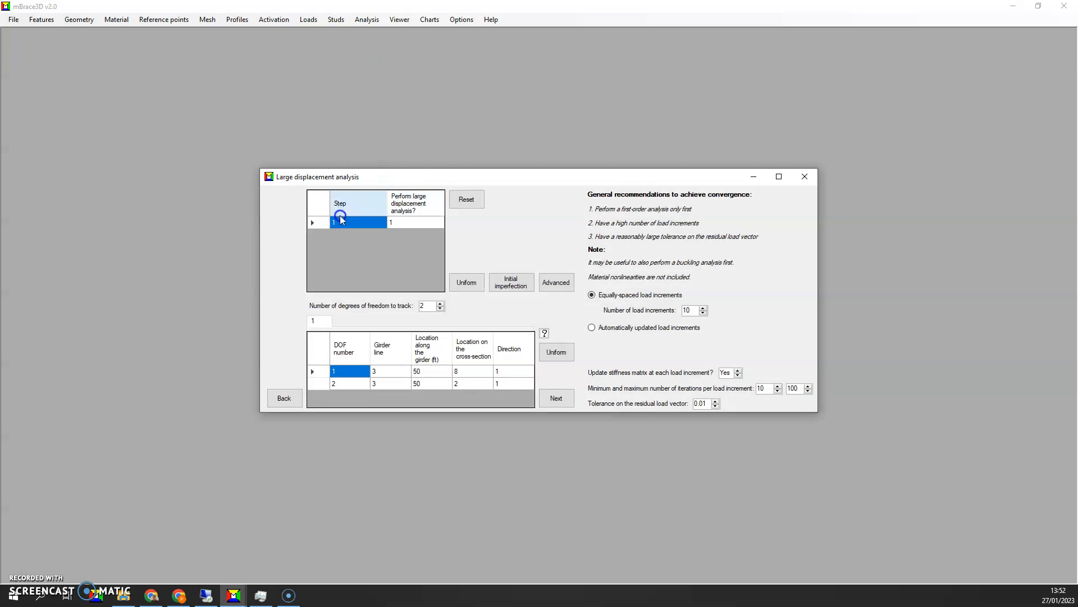
{"action": "left_click", "coordinate": [409, 222]}
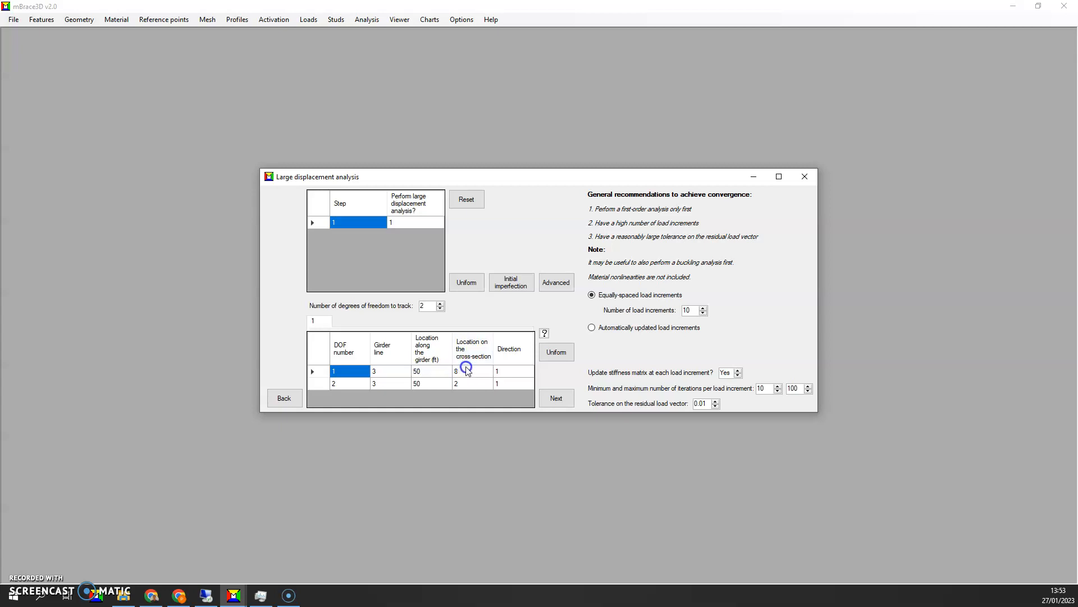
Consult the help on cross-section point numbering and direction codes for the tracked degrees of freedom.
{"action": "left_click", "coordinate": [543, 335]}
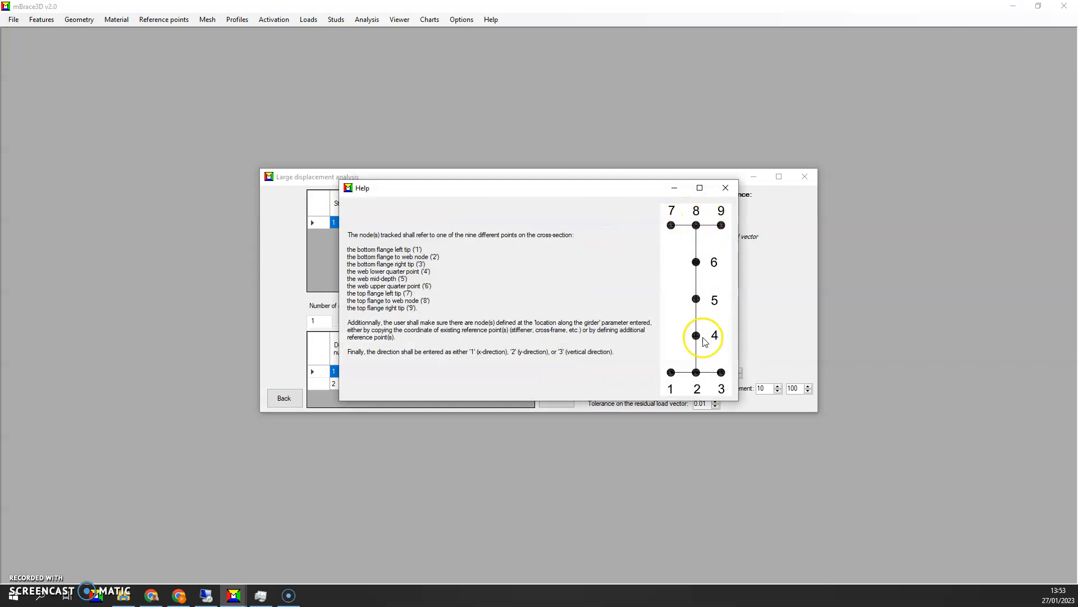
{"action": "left_click", "coordinate": [724, 184]}
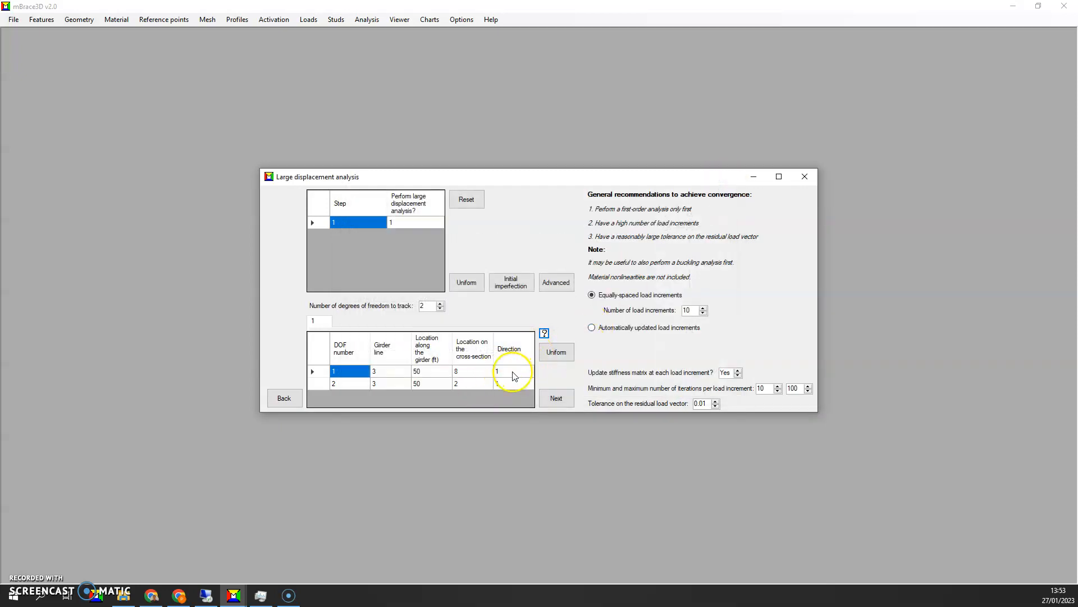
{"action": "left_click", "coordinate": [545, 333]}
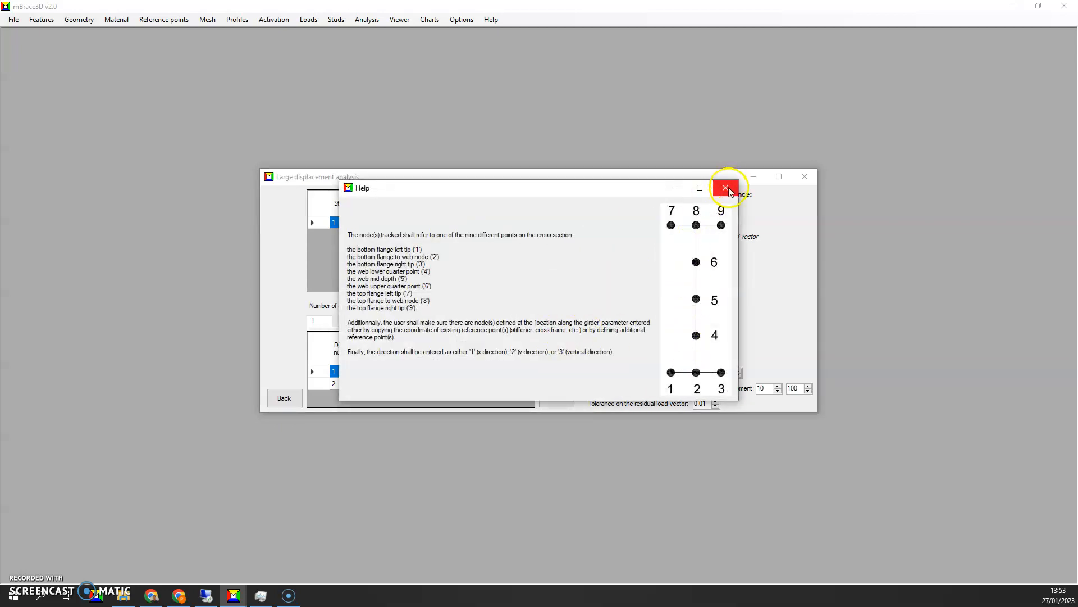
{"action": "left_click", "coordinate": [726, 188]}
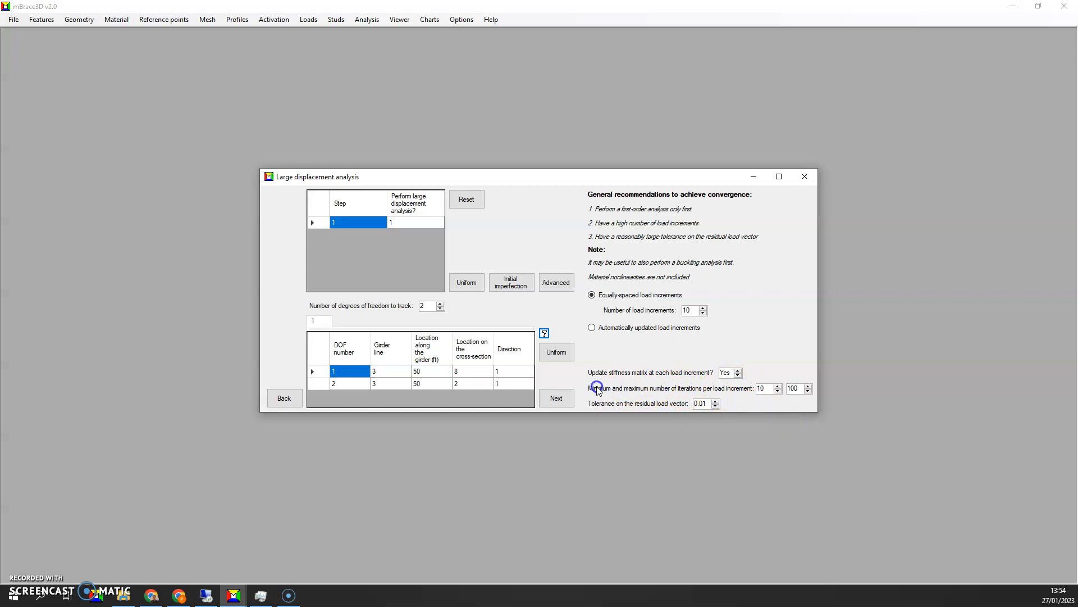
Set the minimum number of iterations per load increment to 5.
{"action": "double_click", "coordinate": [764, 389]}
{"action": "type", "text": "5"}
{"action": "double_click", "coordinate": [764, 387]}
{"action": "type", "text": "5"}
{"action": "left_click", "coordinate": [787, 389]}
{"action": "left_click", "coordinate": [700, 401]}
{"action": "left_click", "coordinate": [699, 404]}
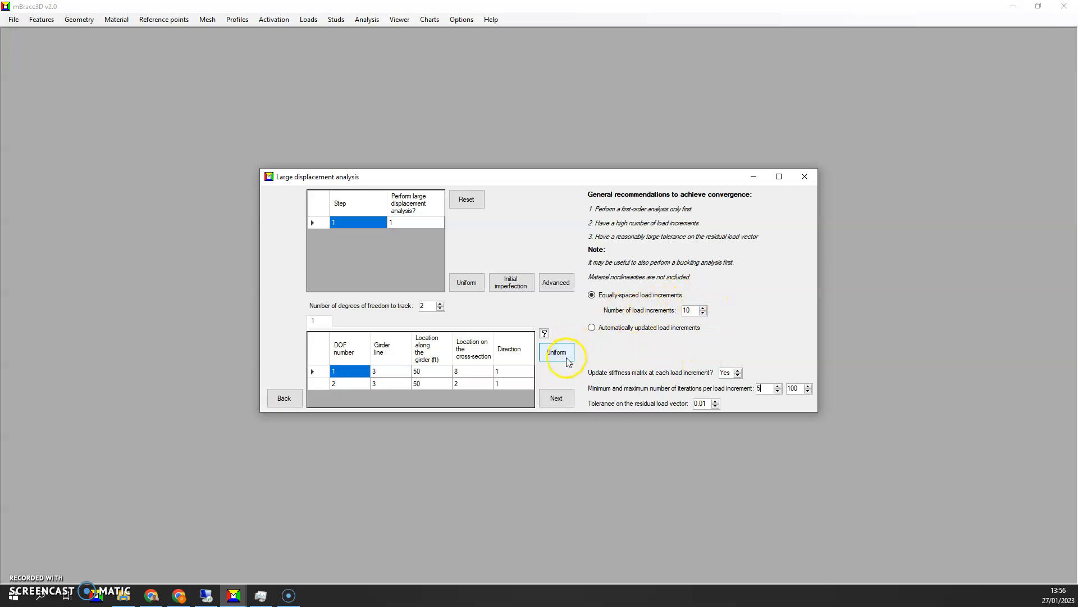
Accept the large displacement analysis settings and run the analysis.
{"action": "left_click", "coordinate": [557, 398]}
{"action": "left_click", "coordinate": [550, 295]}
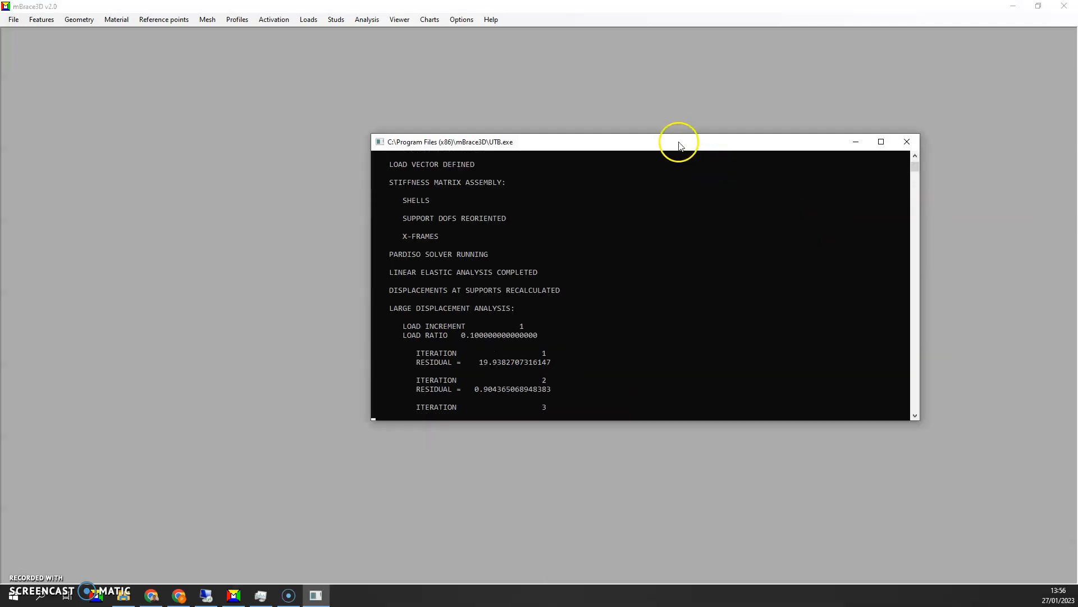
{"action": "left_click_drag", "start_coordinate": [679, 140], "coordinate": [645, 133]}
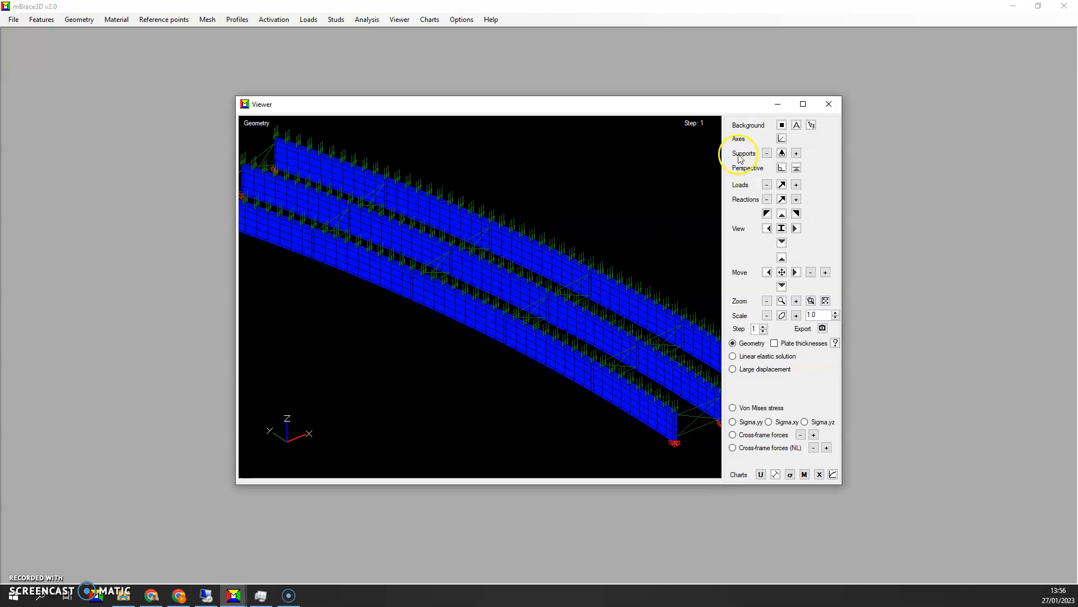
Maximize the viewer and show all three girders in an enlarged isometric view.
{"action": "left_click", "coordinate": [806, 106]}
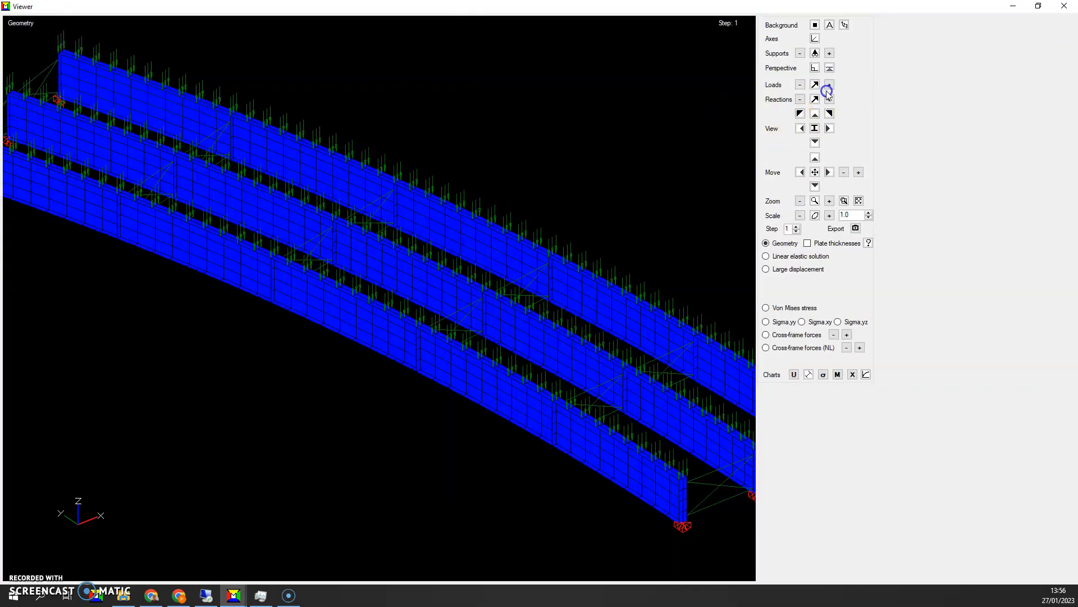
{"action": "left_click", "coordinate": [814, 114]}
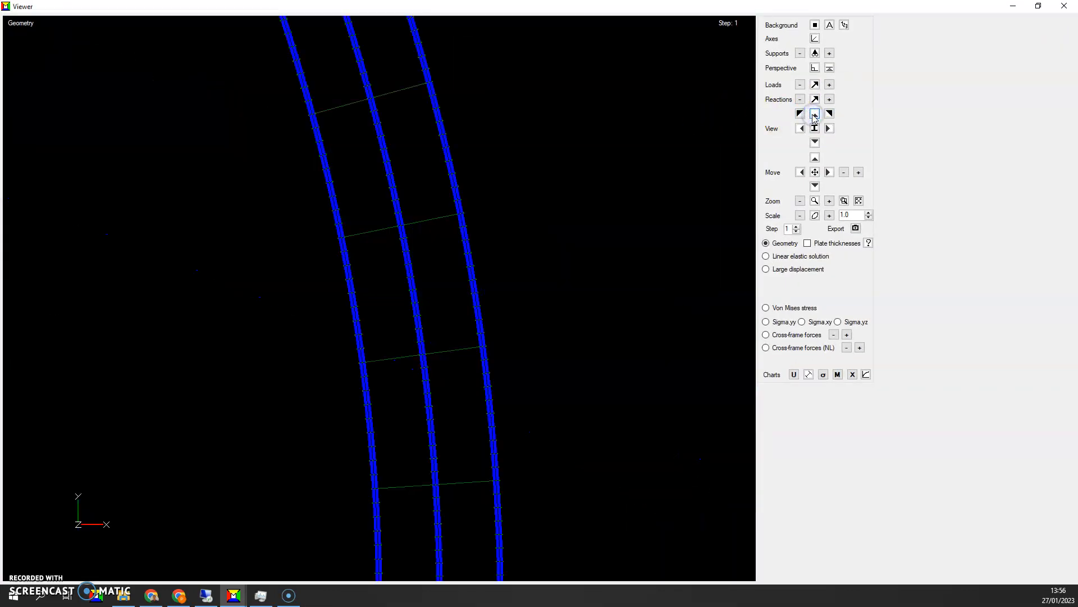
{"action": "left_click", "coordinate": [828, 114]}
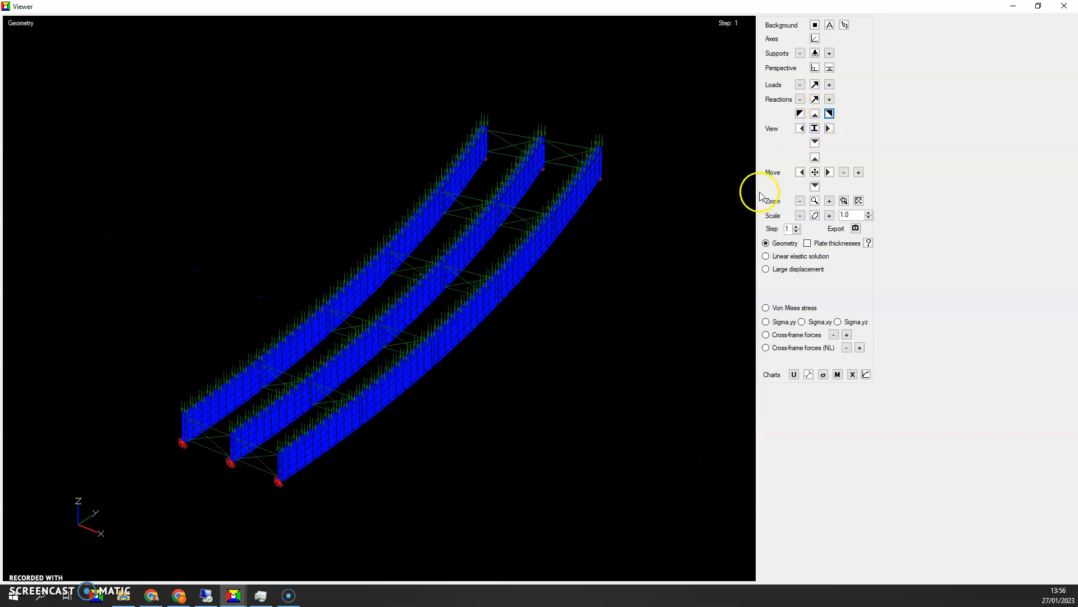
{"action": "left_click", "coordinate": [830, 201]}
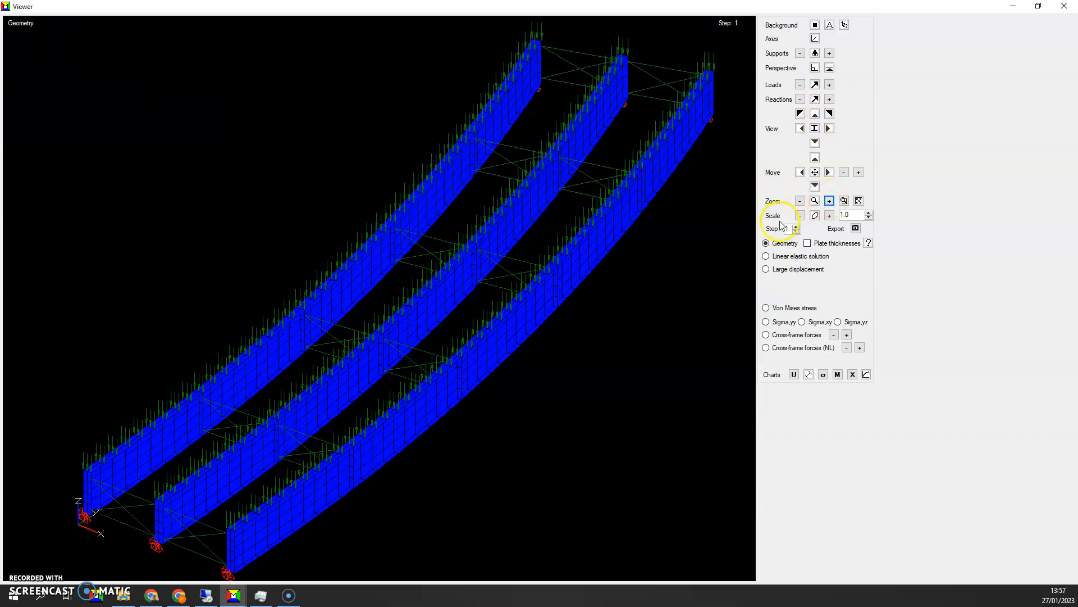
Hide the load arrows and the coordinate axes in the geometry view.
{"action": "left_click", "coordinate": [815, 84]}
{"action": "left_click", "coordinate": [815, 86]}
{"action": "left_click", "coordinate": [815, 85]}
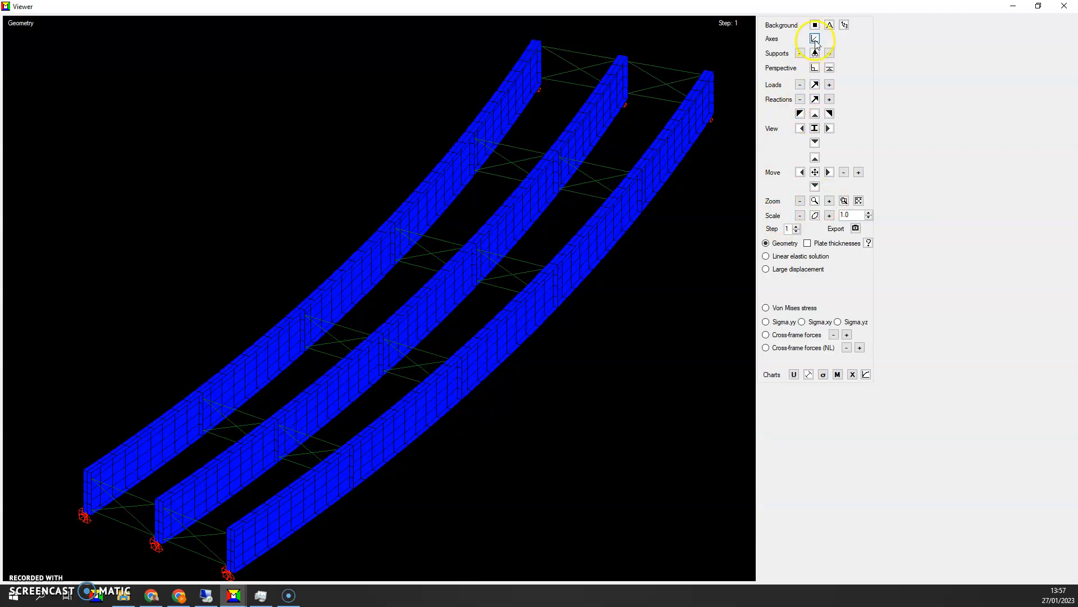
Display the linear elastic displacement solution and examine its maximum value on the outer girder.
{"action": "left_click", "coordinate": [815, 157]}
{"action": "left_click", "coordinate": [800, 166]}
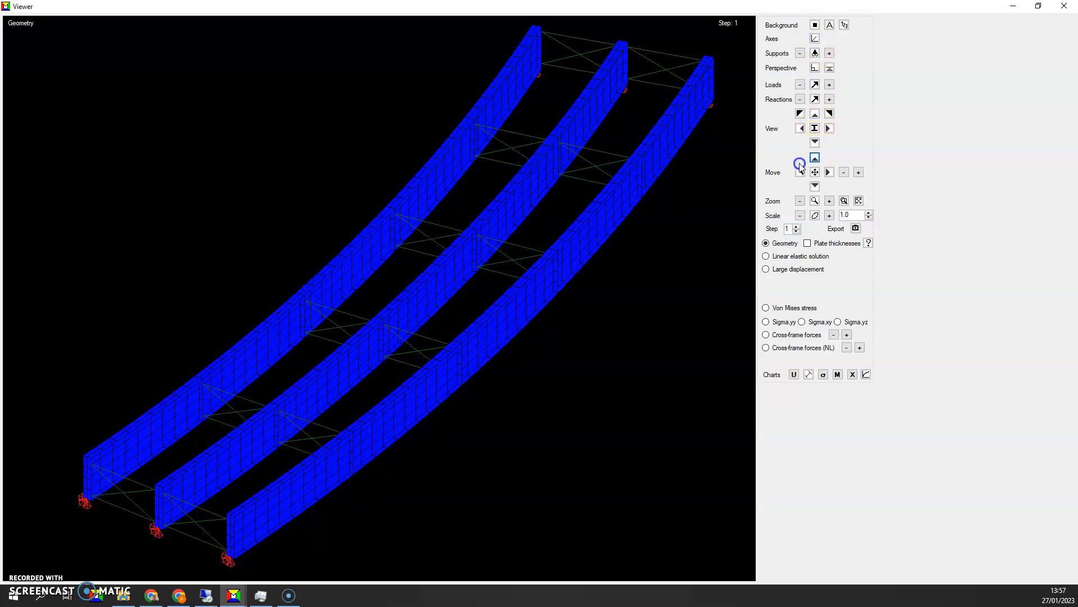
{"action": "left_click", "coordinate": [800, 172]}
{"action": "left_click", "coordinate": [784, 275]}
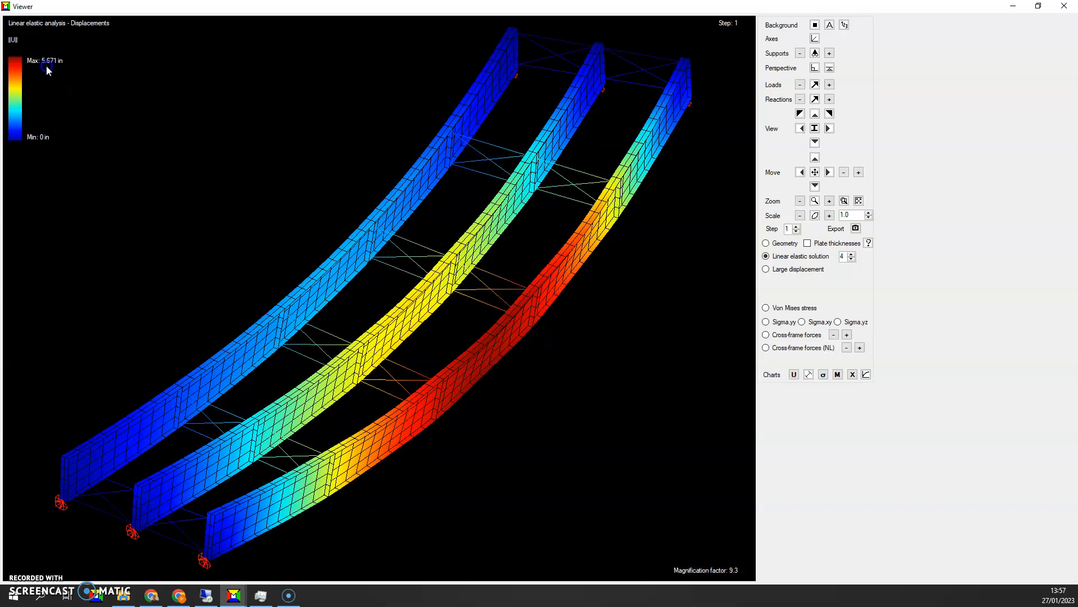
{"action": "left_click", "coordinate": [521, 313]}
Display the large displacement solution and step through the load increments from 1 to 10.
{"action": "left_click", "coordinate": [767, 270]}
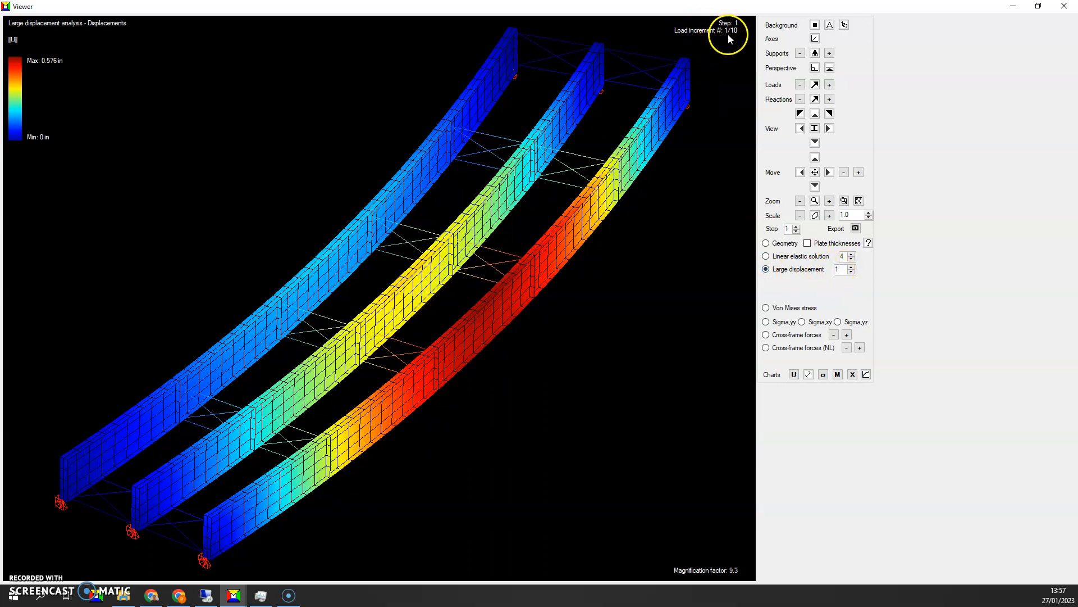
{"action": "left_click", "coordinate": [851, 267]}
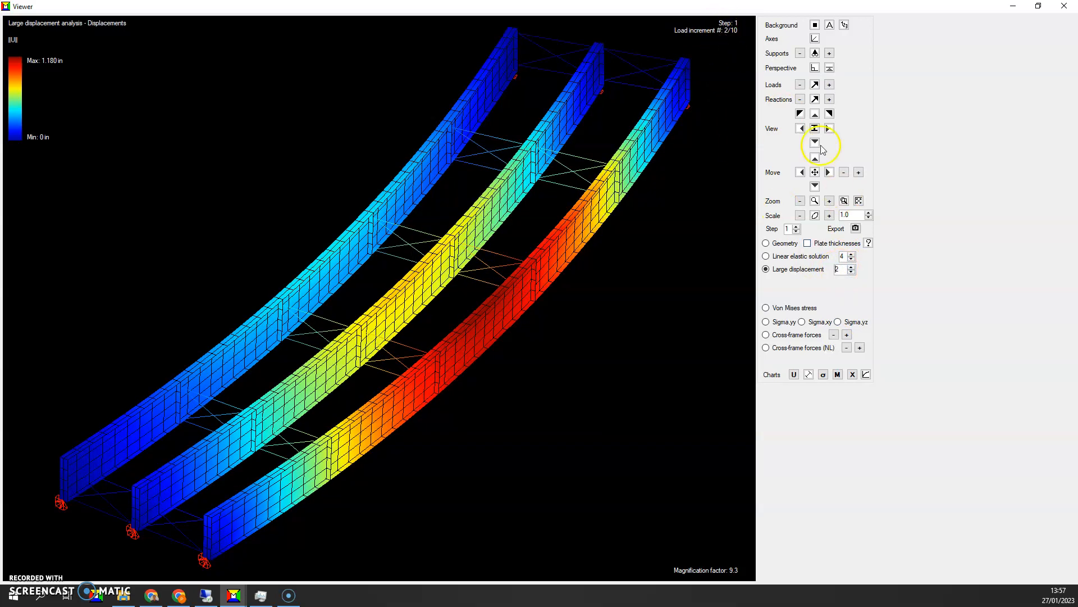
{"action": "left_click", "coordinate": [851, 267]}
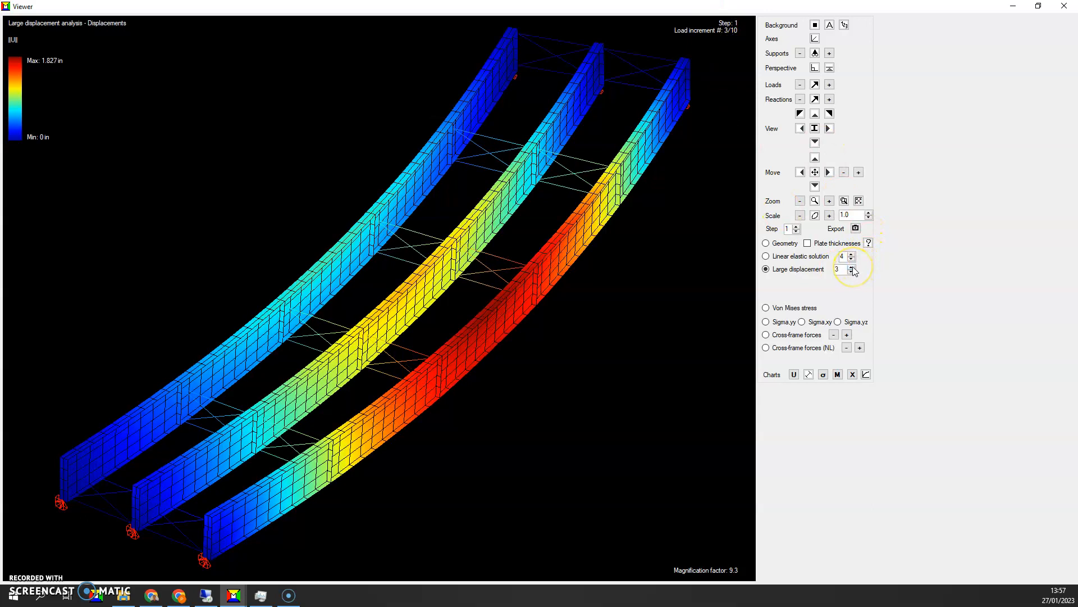
{"action": "left_click", "coordinate": [852, 268]}
{"action": "left_click", "coordinate": [851, 267]}
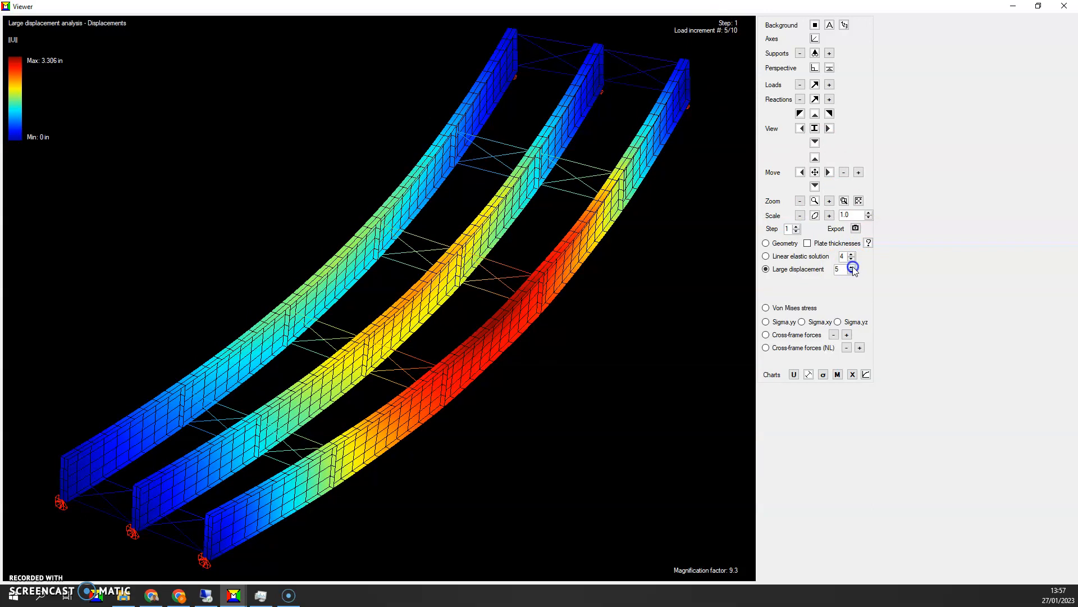
{"action": "left_click", "coordinate": [851, 268]}
{"action": "left_click", "coordinate": [851, 268]}
{"action": "left_click", "coordinate": [852, 268]}
{"action": "left_click", "coordinate": [851, 267]}
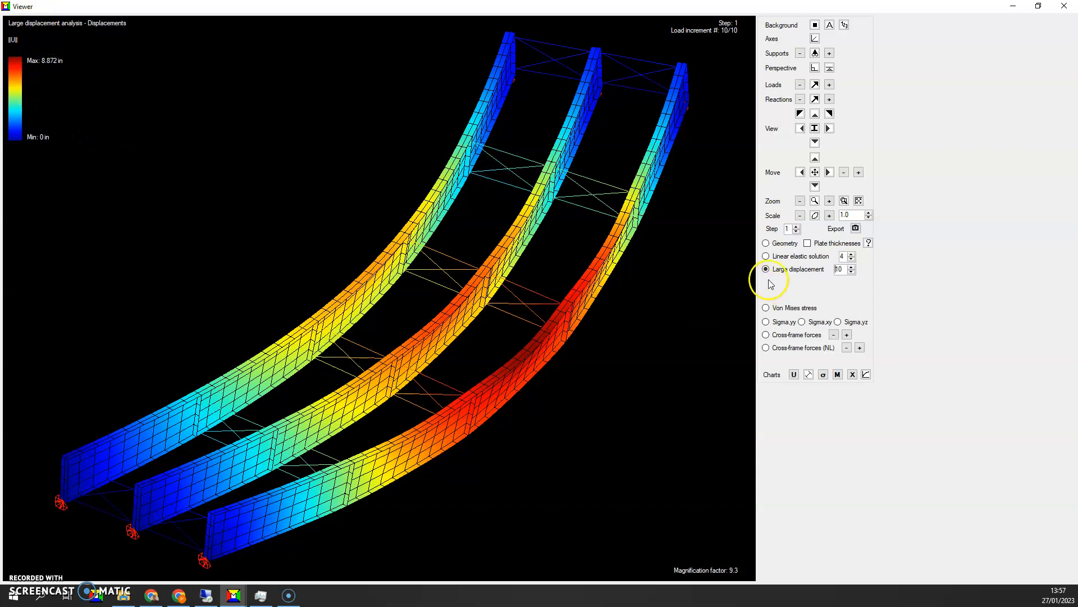
Compare the linear elastic displacements with the large displacement results at load increment 10.
{"action": "left_click", "coordinate": [766, 256]}
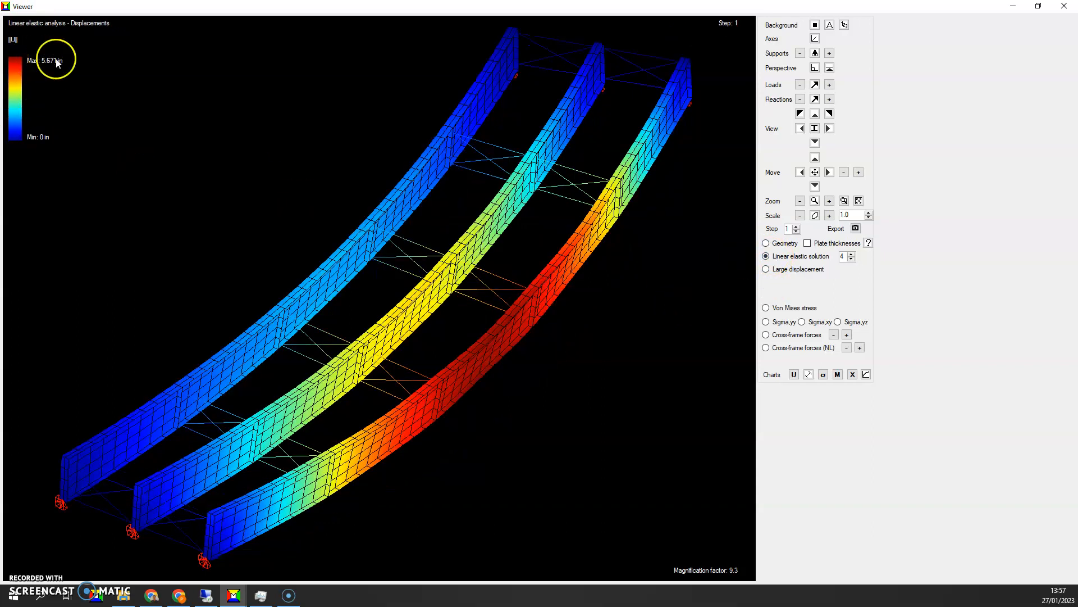
{"action": "left_click", "coordinate": [790, 259]}
{"action": "left_click", "coordinate": [779, 270]}
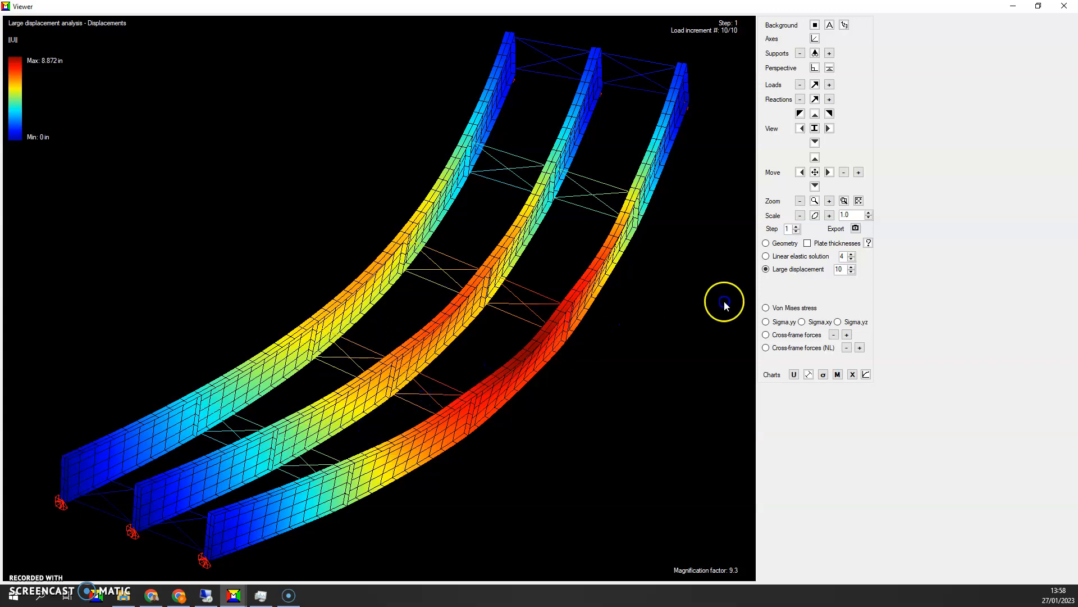
Open the displacement chart full-size and plot both first-order and large displacement results for the three girders.
{"action": "left_click", "coordinate": [794, 375]}
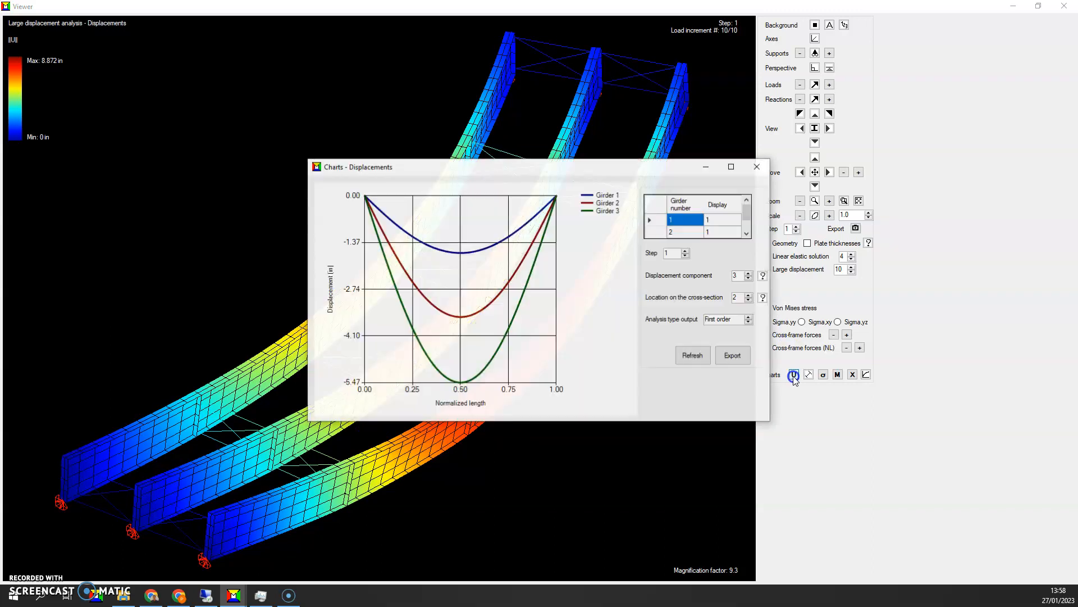
{"action": "left_click", "coordinate": [733, 163]}
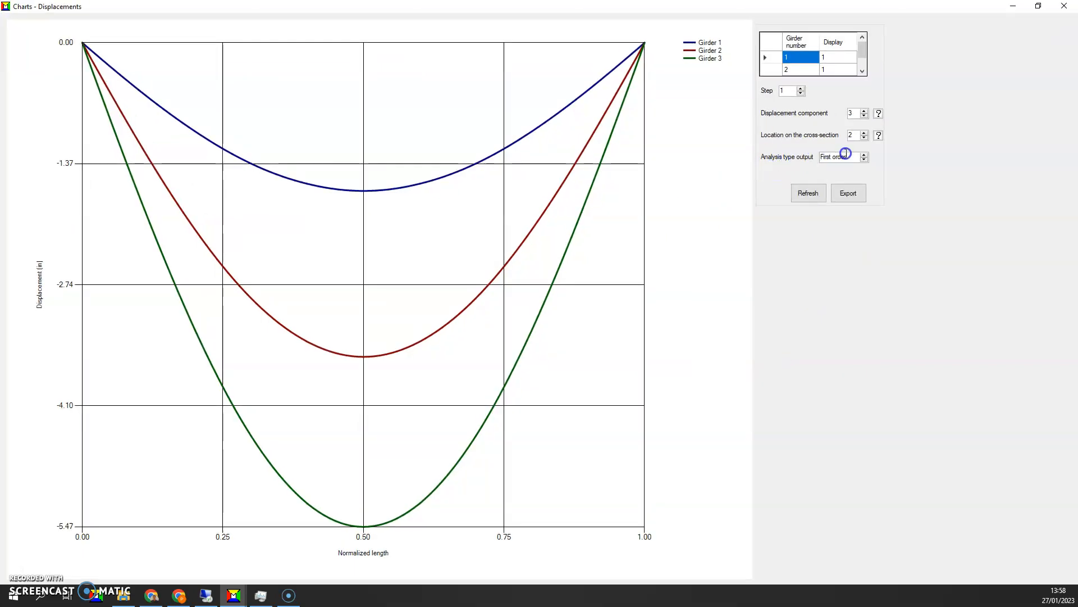
{"action": "left_click", "coordinate": [866, 159]}
{"action": "left_click", "coordinate": [805, 195]}
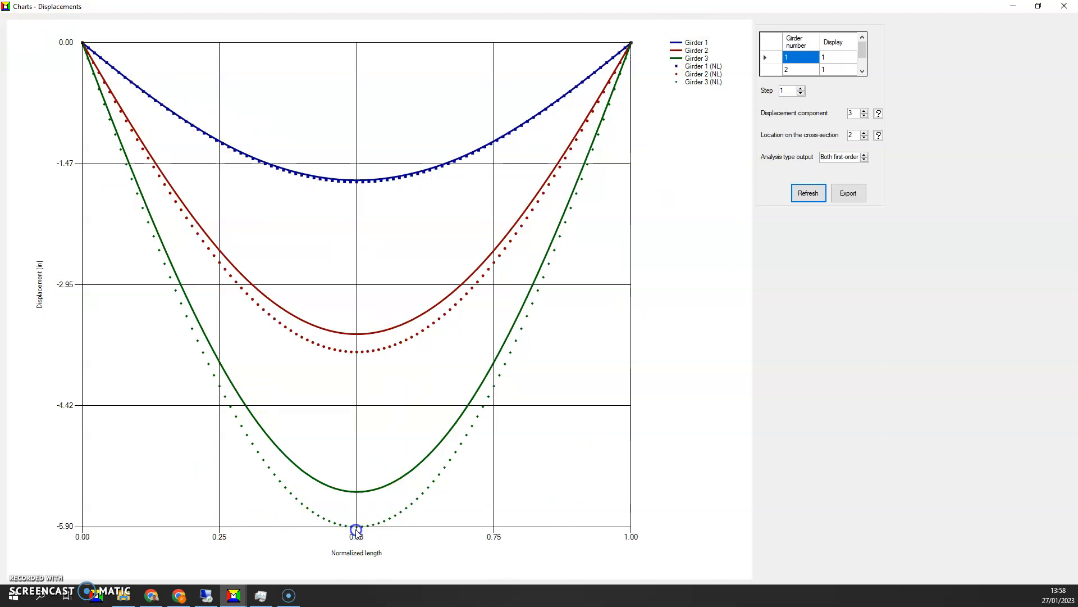
Examine the displacement curves at midspan and consult the help on the chart's cross-section location numbering.
{"action": "left_click", "coordinate": [853, 115]}
{"action": "left_click", "coordinate": [393, 514]}
{"action": "left_click", "coordinate": [879, 134]}
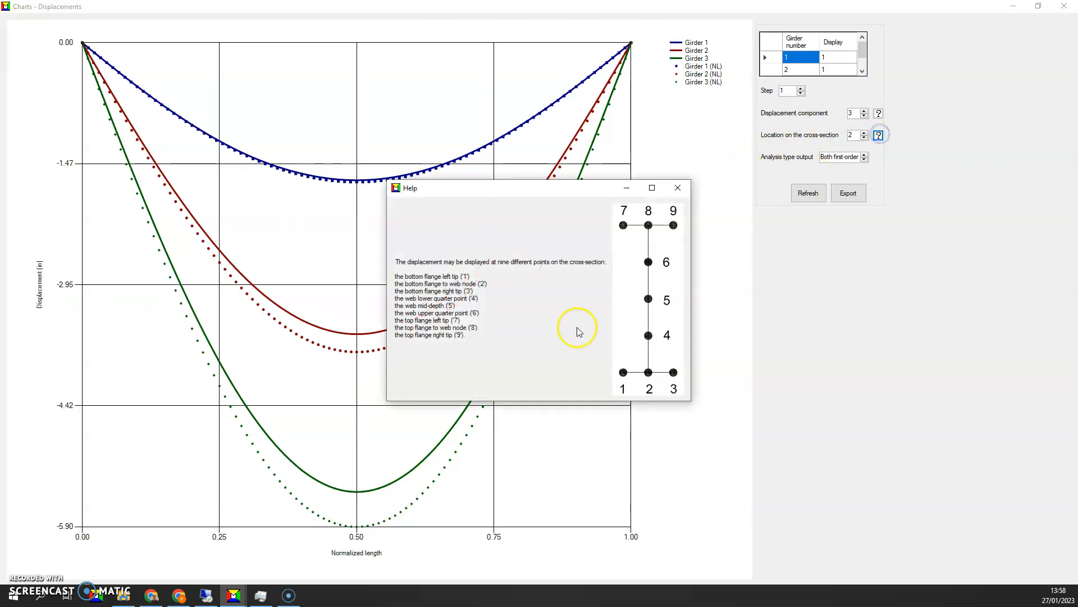
{"action": "left_click", "coordinate": [678, 188]}
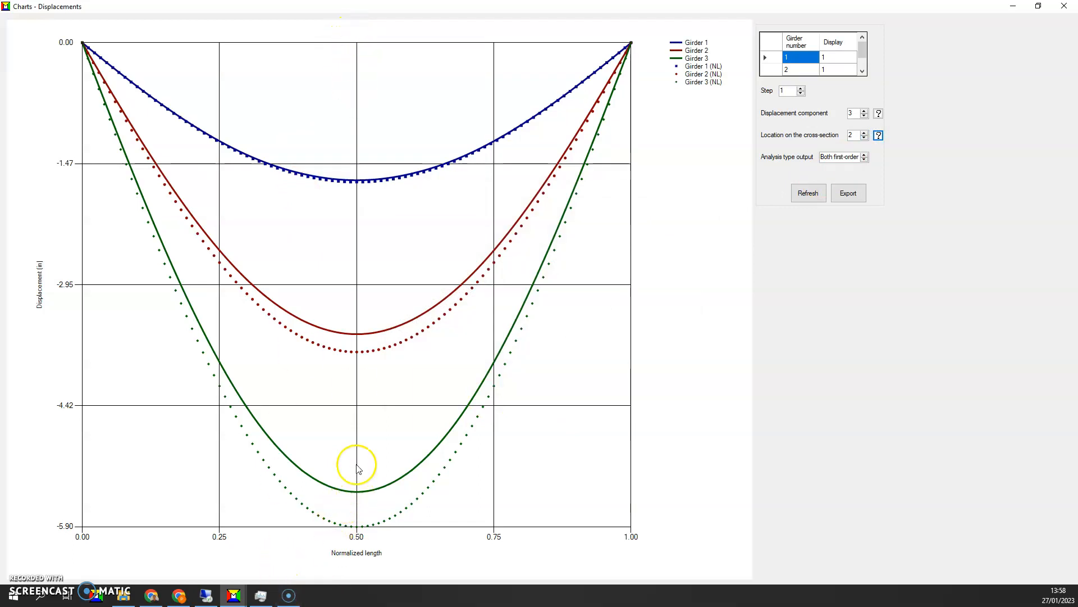
Set the chart's displacement component to 1 (x-direction) and consult the help on component numbering.
{"action": "left_click", "coordinate": [858, 111]}
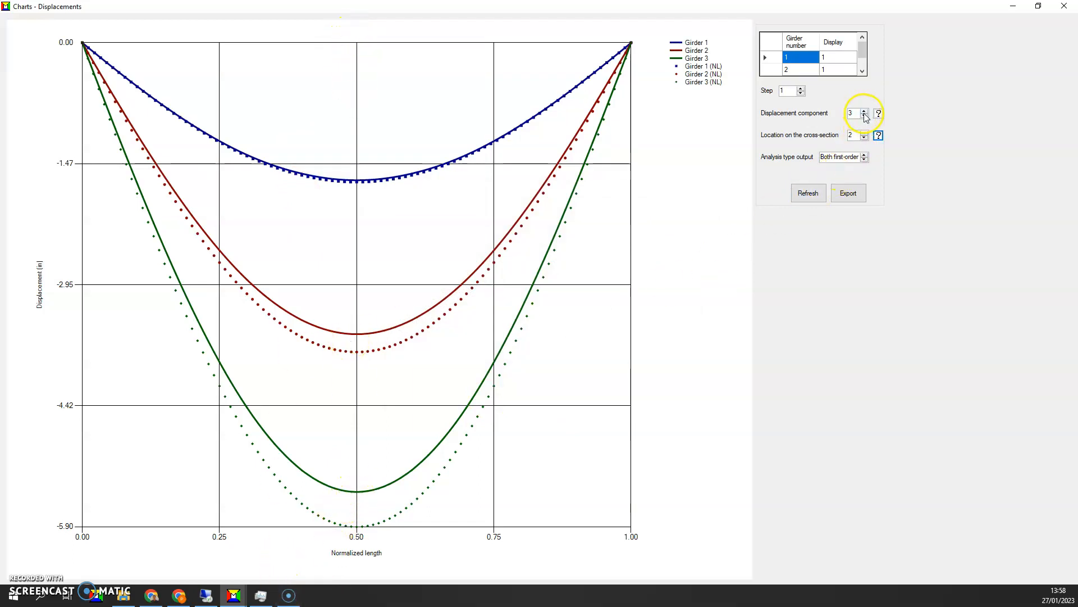
{"action": "left_click", "coordinate": [865, 116]}
{"action": "left_click", "coordinate": [865, 116]}
{"action": "left_click", "coordinate": [878, 113]}
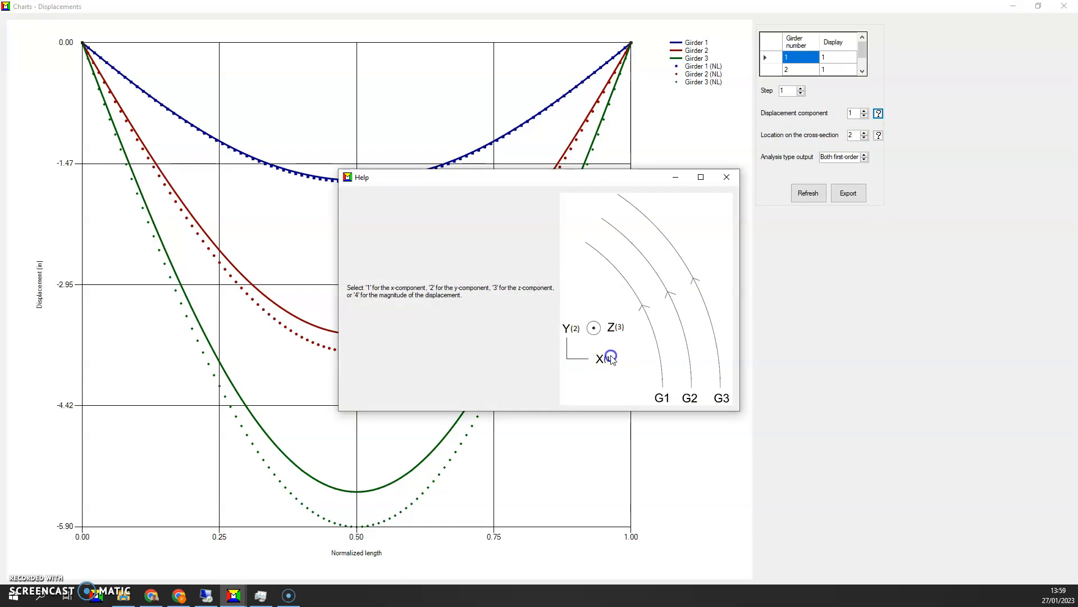
{"action": "left_click", "coordinate": [727, 176]}
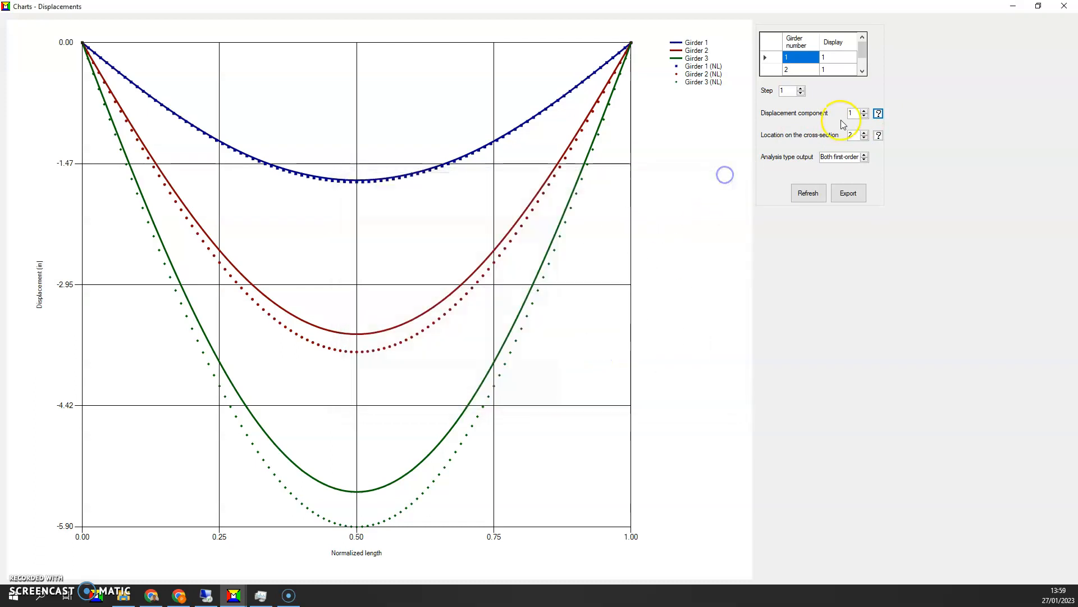
Check the help on cross-section locations, set the location to 8 (top flange to web node), and replot the displacements.
{"action": "left_click", "coordinate": [879, 136]}
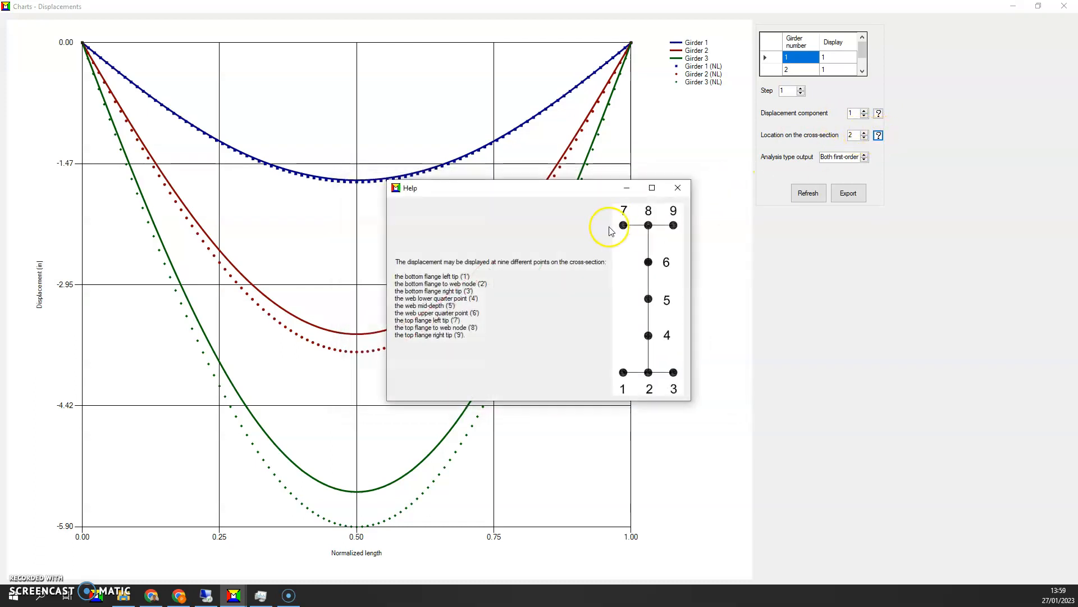
{"action": "left_click", "coordinate": [678, 188]}
{"action": "left_click", "coordinate": [864, 133]}
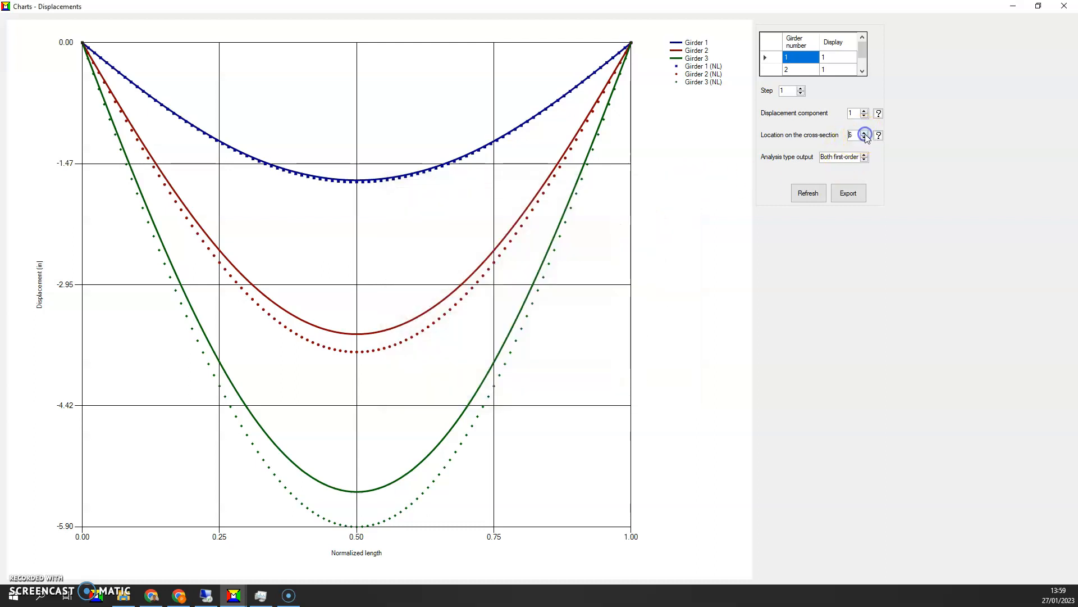
{"action": "left_click", "coordinate": [832, 194]}
{"action": "left_click", "coordinate": [815, 193]}
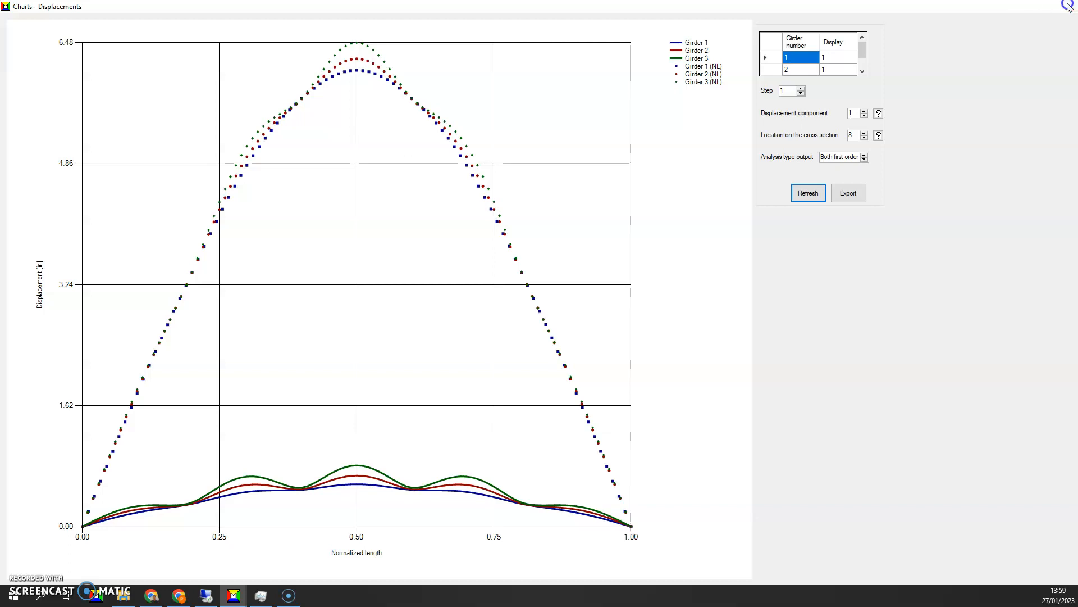
Replace the displacement chart with a full-size layover chart and plot both first-order and large displacement results for the girders.
{"action": "left_click", "coordinate": [1067, 6]}
{"action": "left_click", "coordinate": [810, 375]}
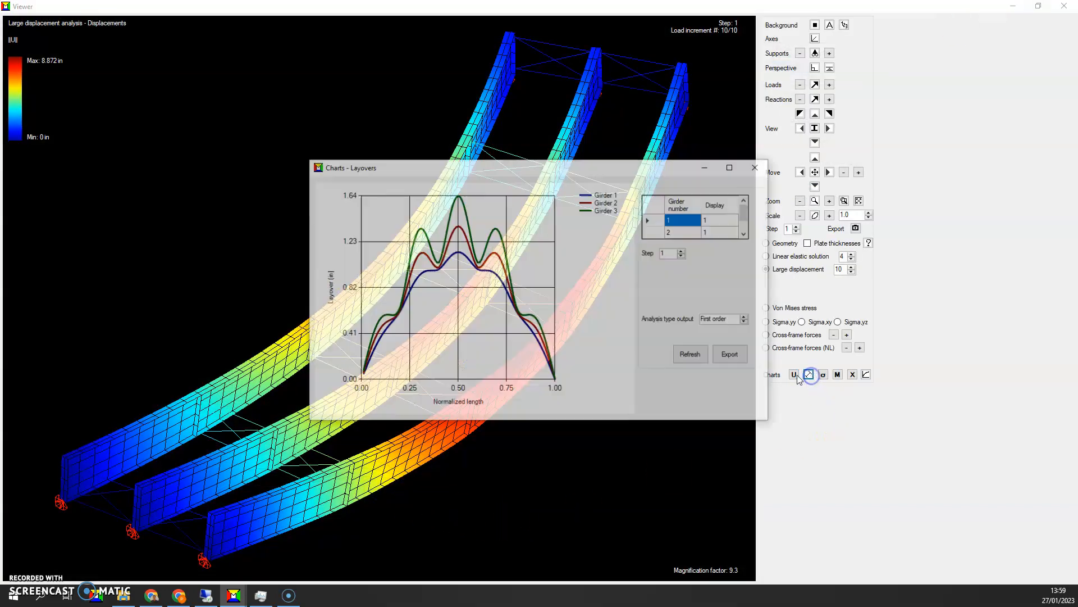
{"action": "left_click", "coordinate": [731, 167]}
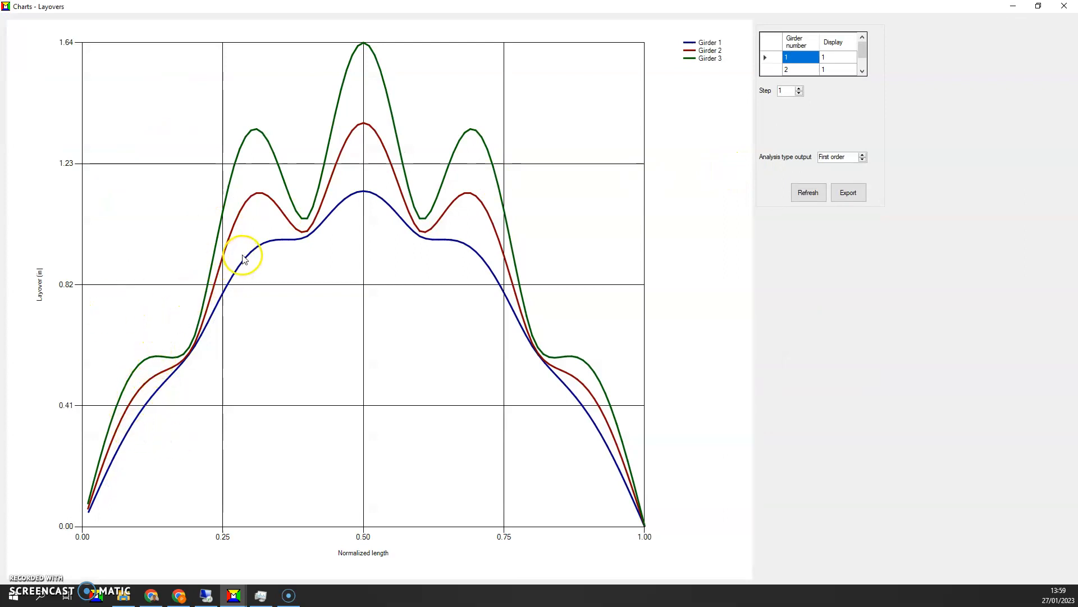
{"action": "left_click", "coordinate": [862, 157]}
{"action": "left_click", "coordinate": [862, 159]}
{"action": "left_click", "coordinate": [807, 194]}
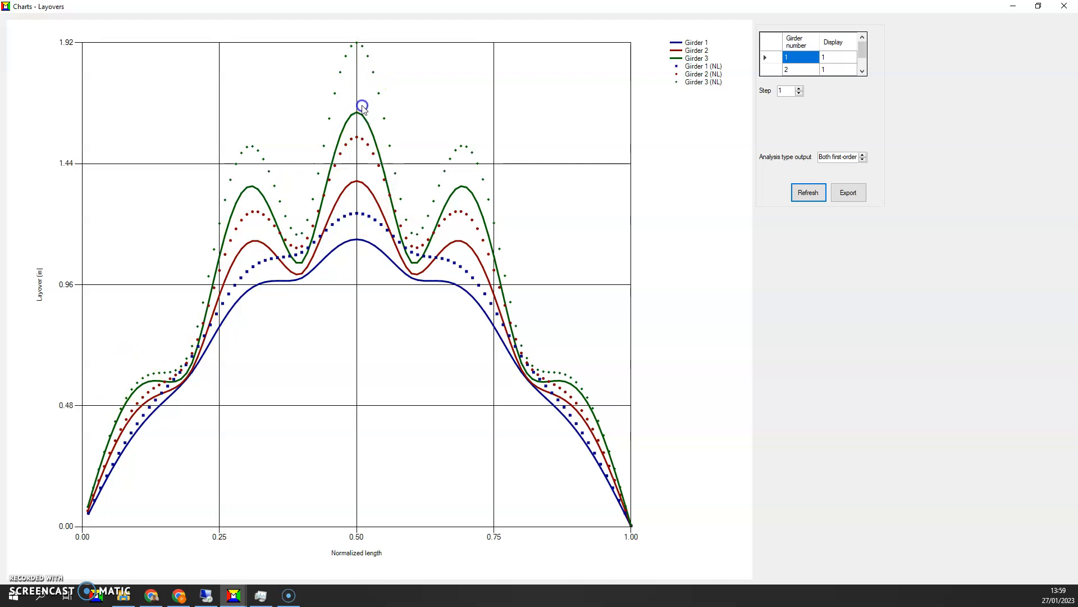
Compare the first-order and large displacement layovers of Girder 3 near midspan, and close the layover chart.
{"action": "mouse_move", "coordinate": [352, 116]}
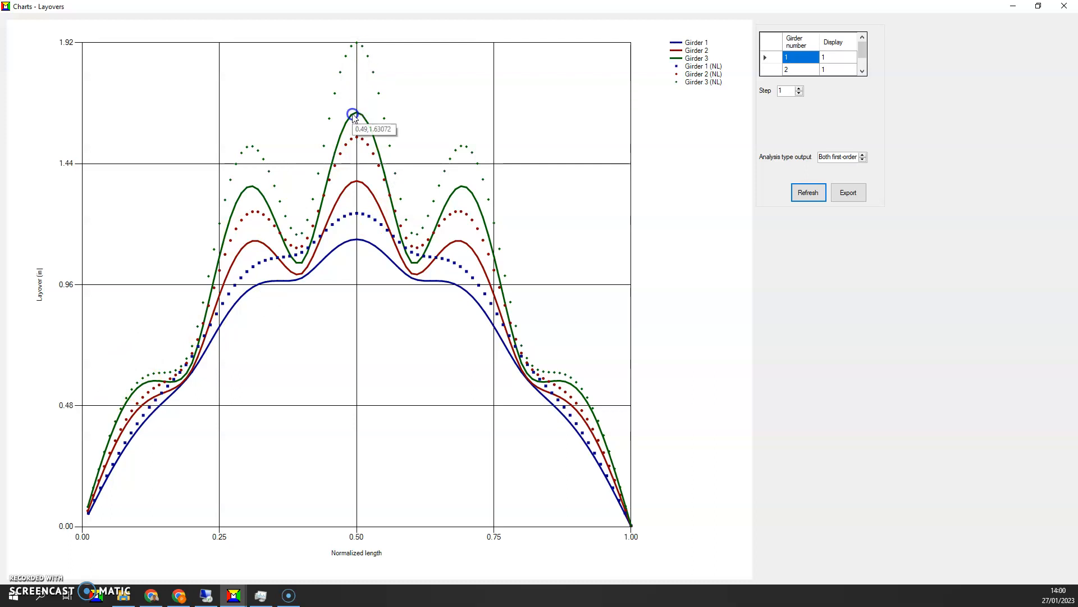
{"action": "left_click", "coordinate": [346, 98]}
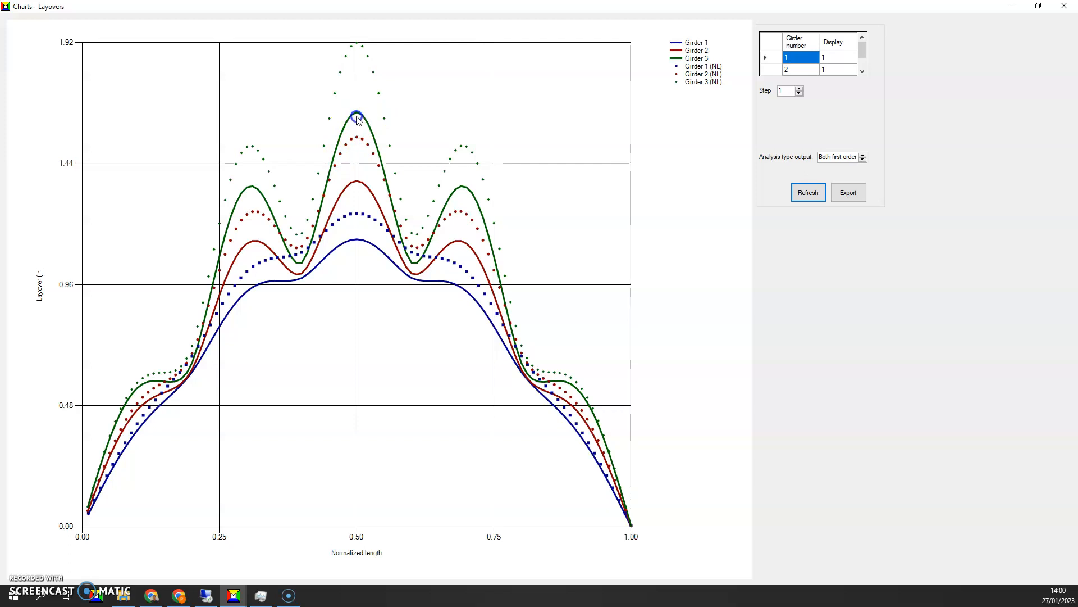
{"action": "left_click", "coordinate": [1065, 7]}
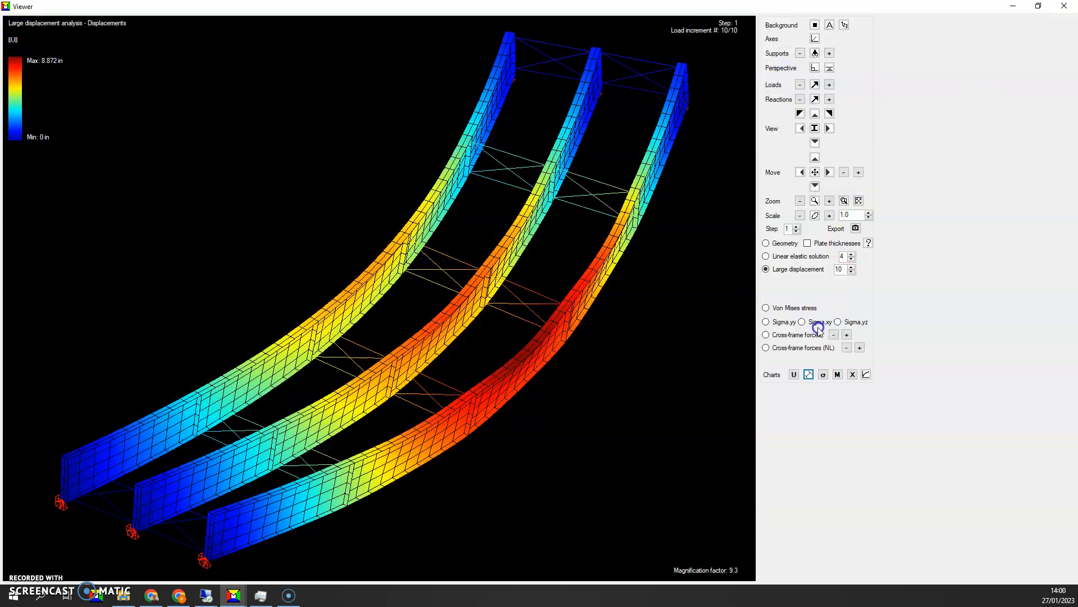
Display the linear elastic cross-frame forces with readable labels, and compare them with the large displacement (NL) cross-frame forces.
{"action": "left_click", "coordinate": [785, 335]}
{"action": "left_click", "coordinate": [846, 335]}
{"action": "left_click", "coordinate": [833, 335]}
{"action": "left_click", "coordinate": [772, 335]}
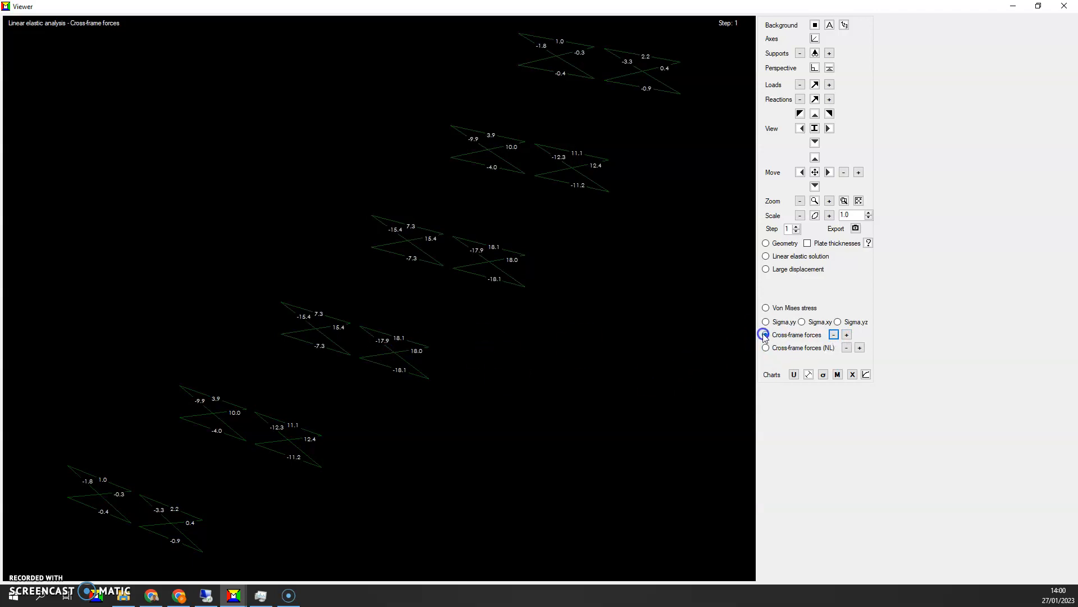
{"action": "left_click", "coordinate": [343, 326]}
{"action": "left_click", "coordinate": [767, 349]}
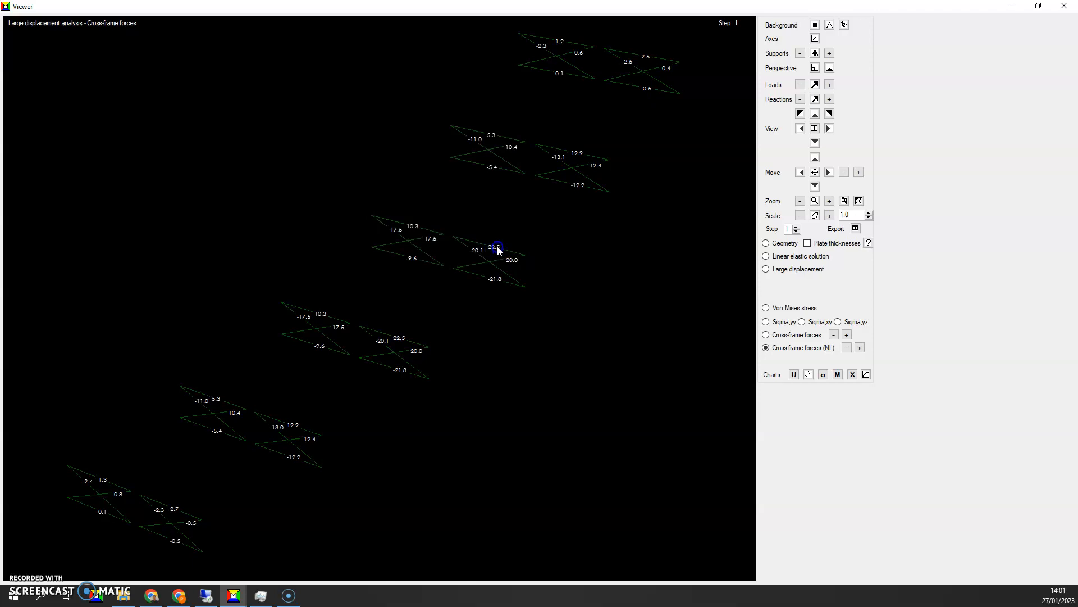
Open the large displacement analysis chart full-size and examine the load ratio versus displacement curves for DOF 1 and DOF 2.
{"action": "left_click", "coordinate": [867, 375]}
{"action": "left_click", "coordinate": [806, 166]}
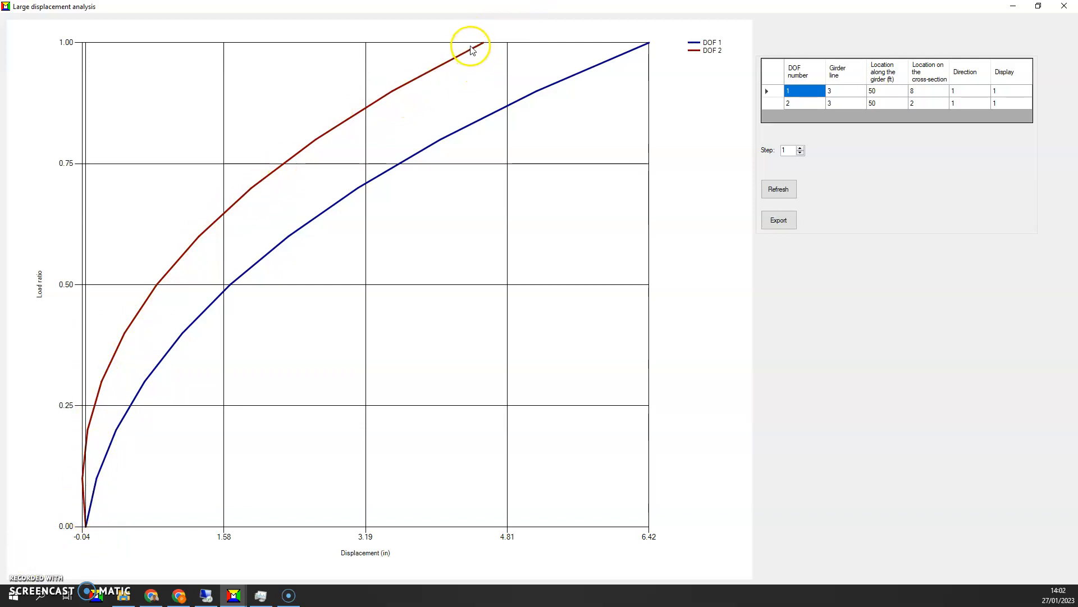
{"action": "mouse_move", "coordinate": [472, 49]}
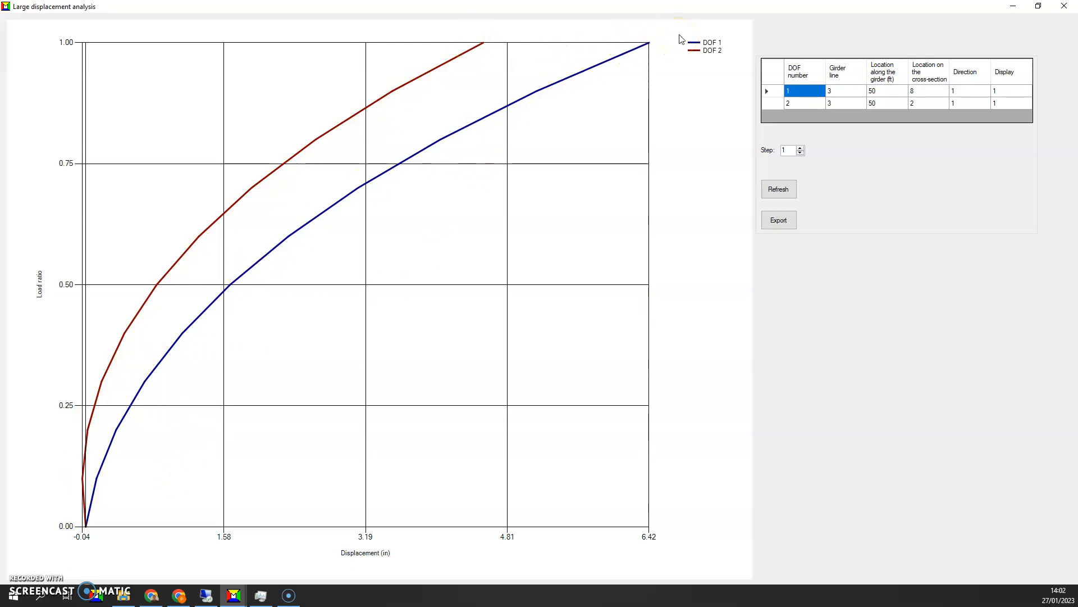
Close the large displacement analysis chart and display the linear elastic displacement solution in the viewer.
{"action": "left_click", "coordinate": [1073, 7]}
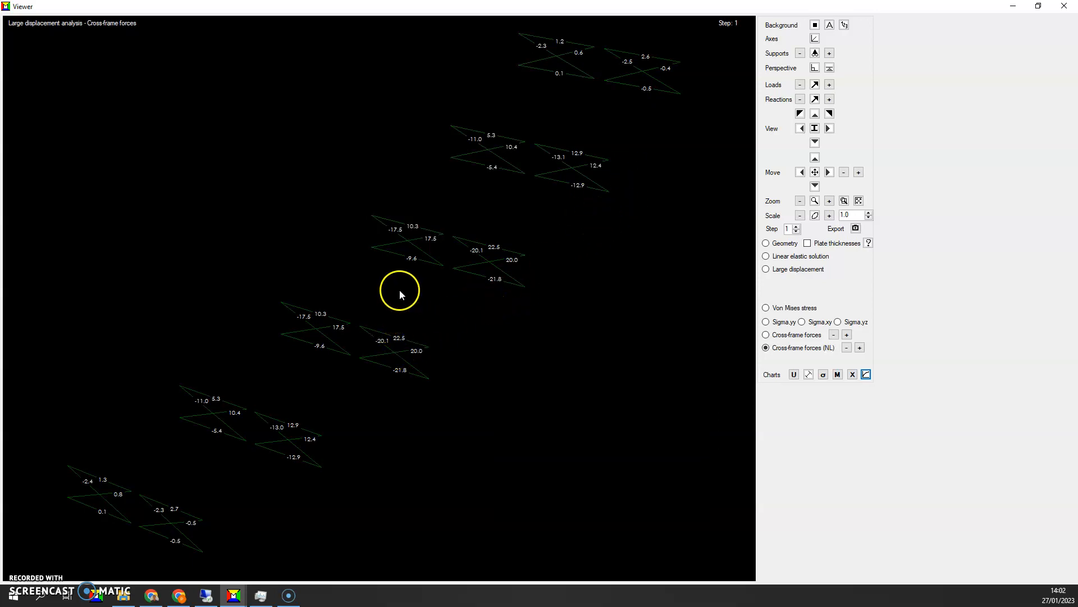
{"action": "left_click", "coordinate": [814, 257]}
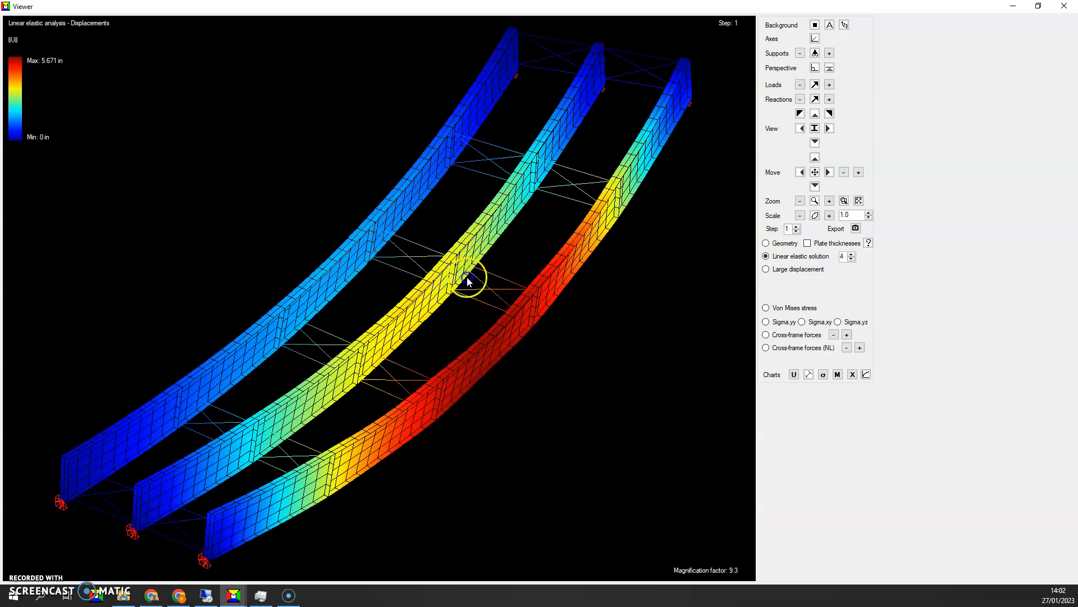